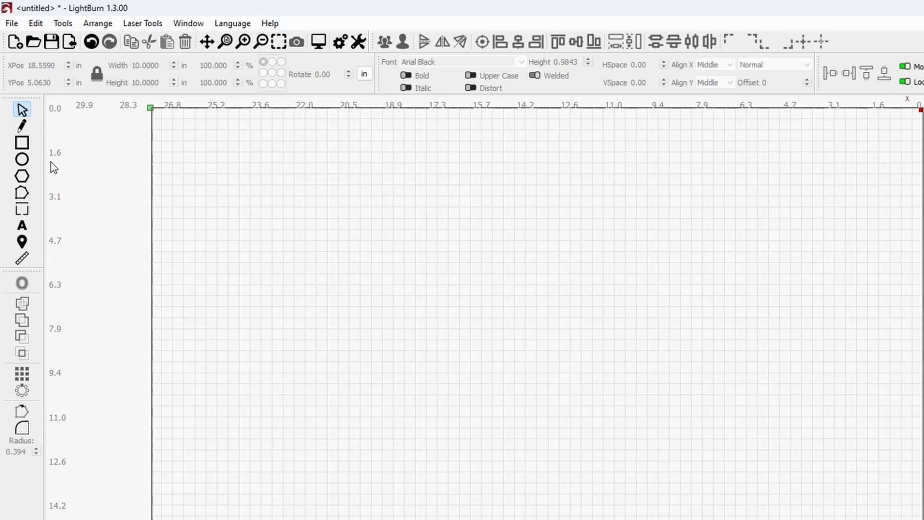
Draw a circle in the upper part of the work area and set its width and height to 2 in.
left_click(22, 160)
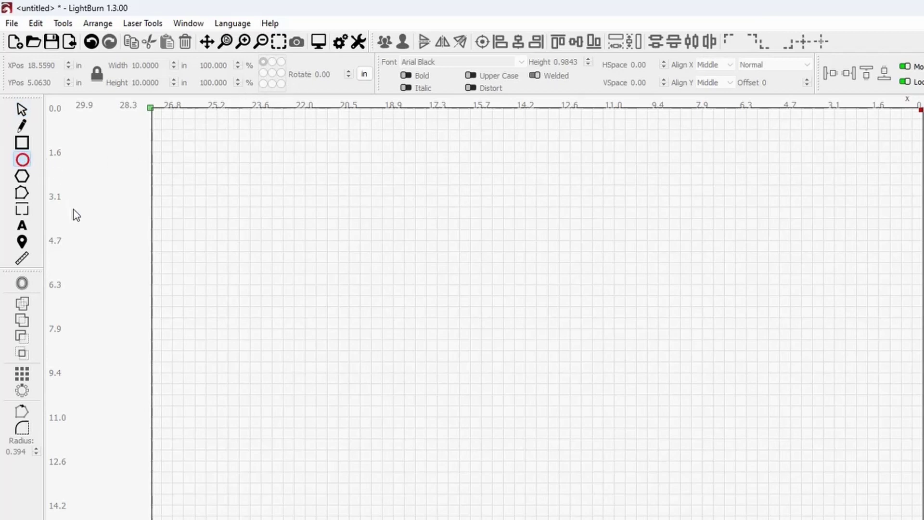
left_click_drag(390, 212, 441, 301)
left_click(21, 111)
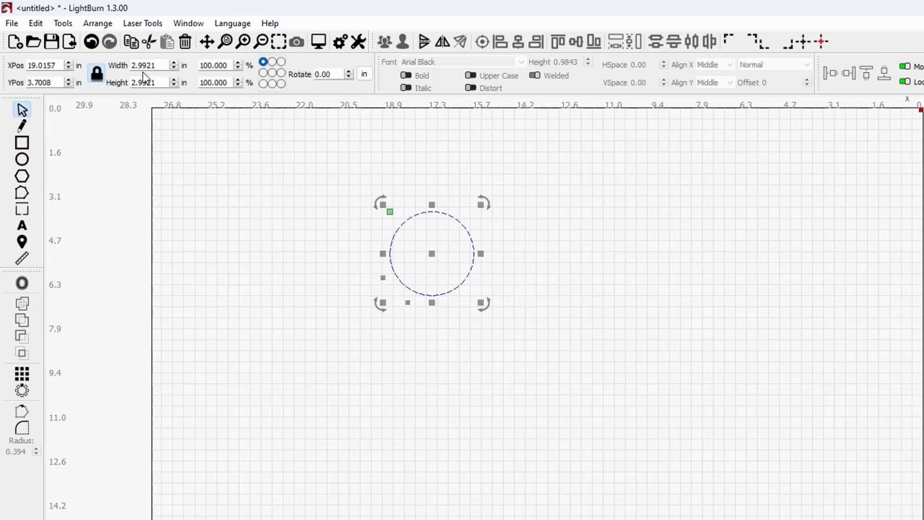
left_click_drag(162, 63, 100, 65)
type("2.0")
key("Tab")
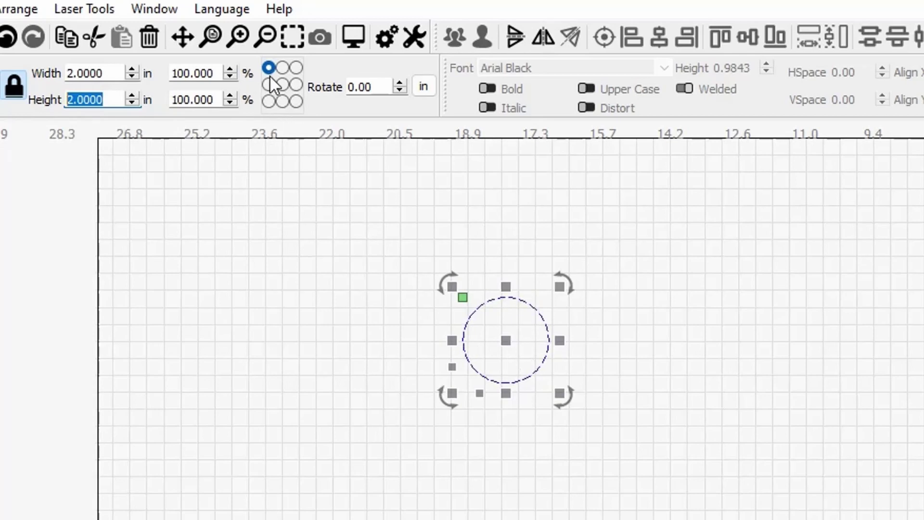
Switch the circle's reference point between its corner, edge and centre anchors to compare the X and Y position values.
left_click(295, 68)
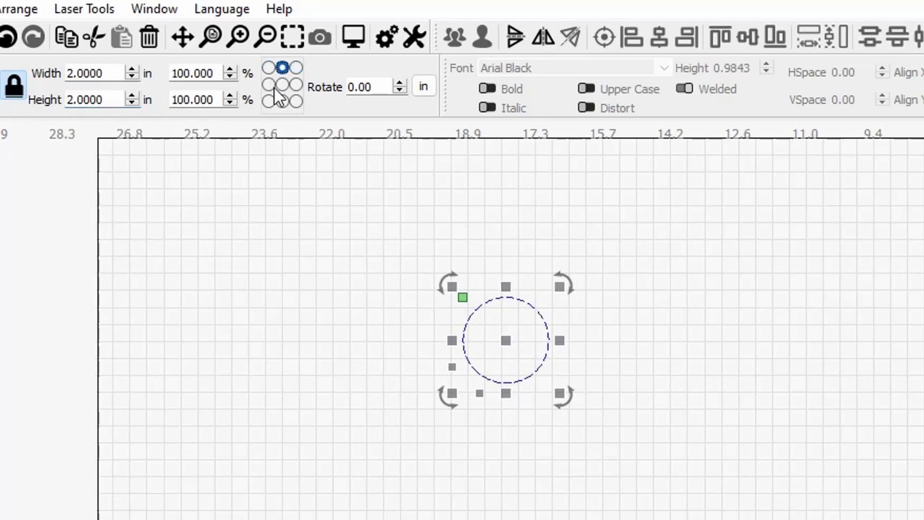
left_click(269, 85)
left_click(283, 101)
left_click(296, 86)
left_click(282, 85)
left_click(269, 85)
left_click(269, 101)
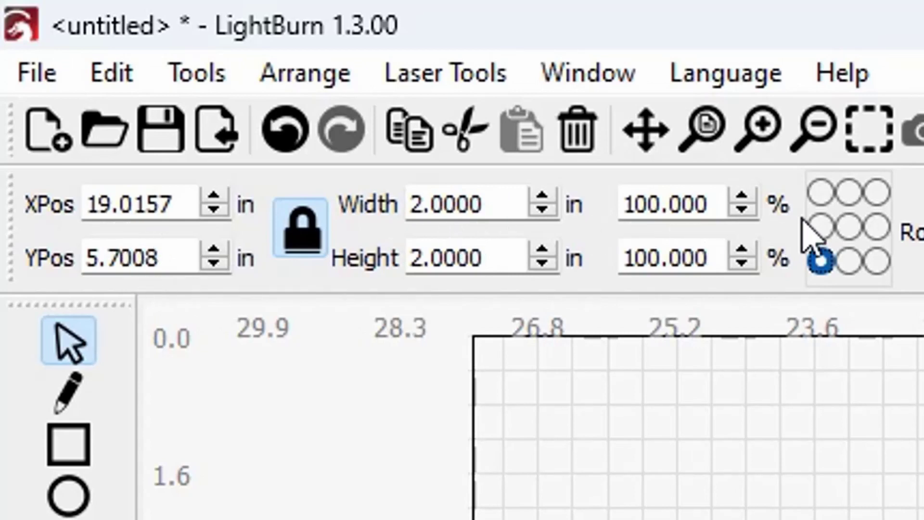
left_click(820, 193)
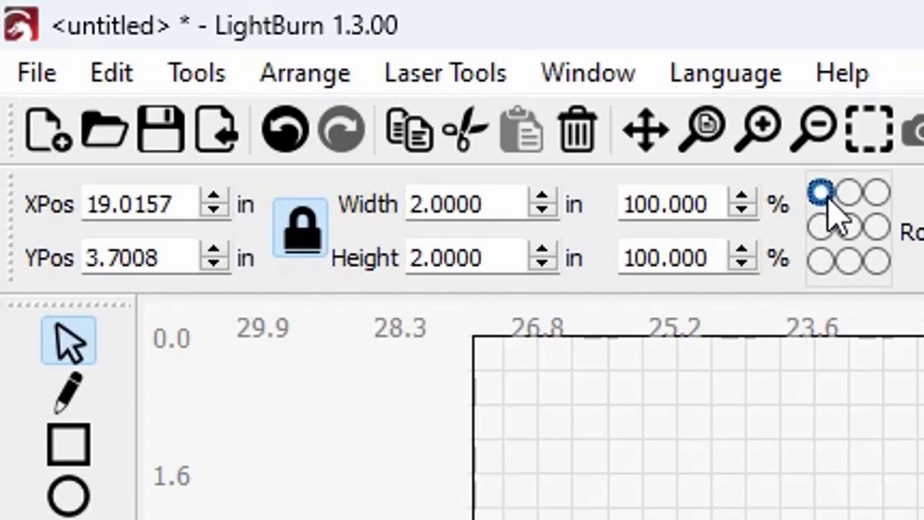
left_click(817, 269)
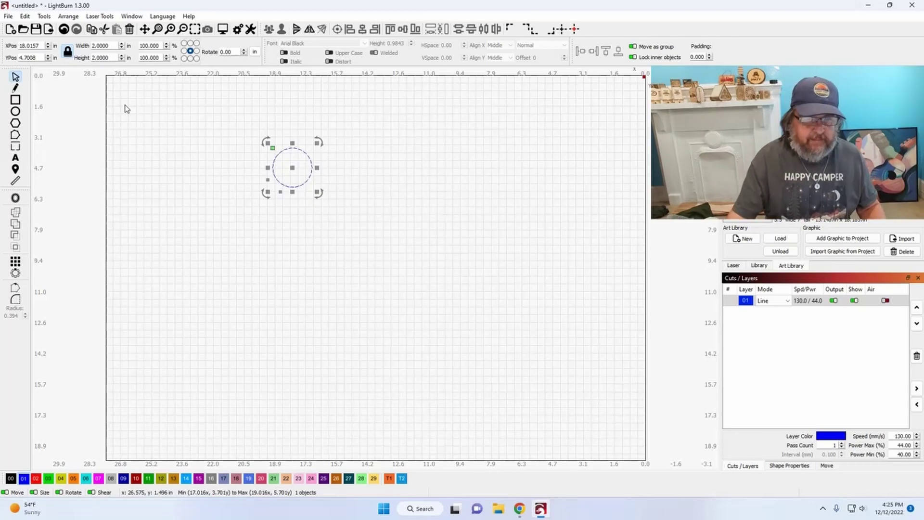
Create a grid array of the circle with 3 columns and 3 rows, keeping 1 in padding between edges.
left_click(15, 261)
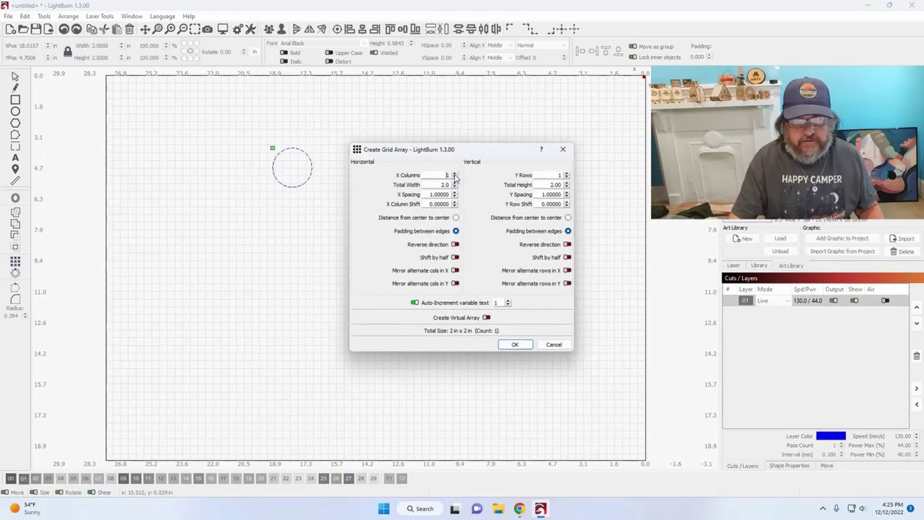
left_click(455, 174)
left_click(455, 174)
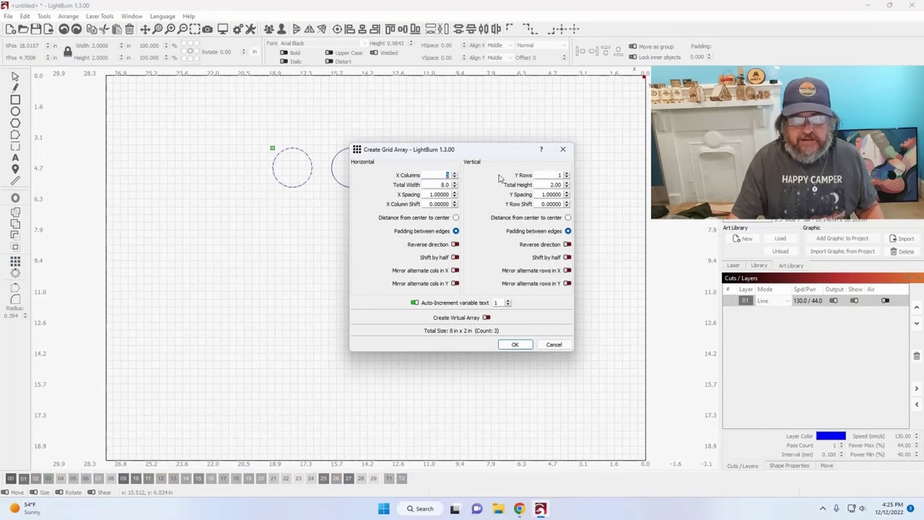
left_click(566, 174)
left_click(567, 175)
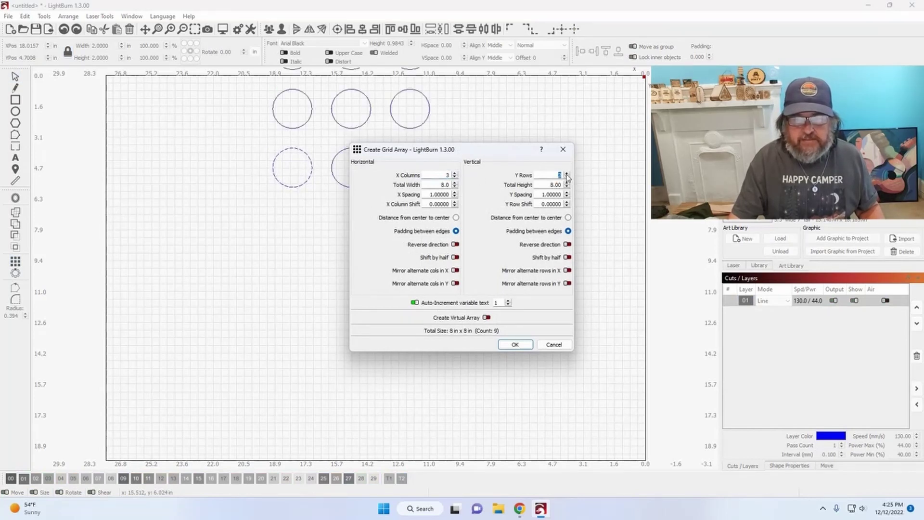
left_click(512, 346)
scroll(396, 325, "down", 4)
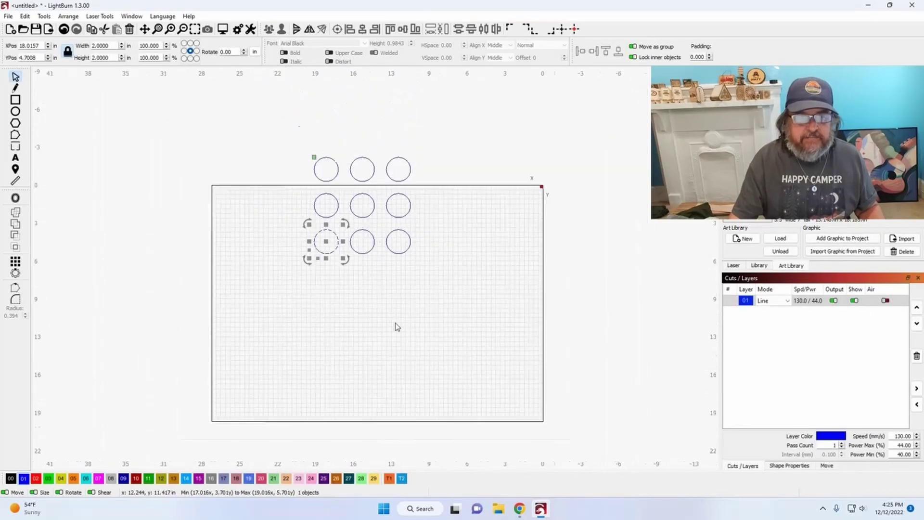
Select all nine circles of the array together.
left_click(303, 157)
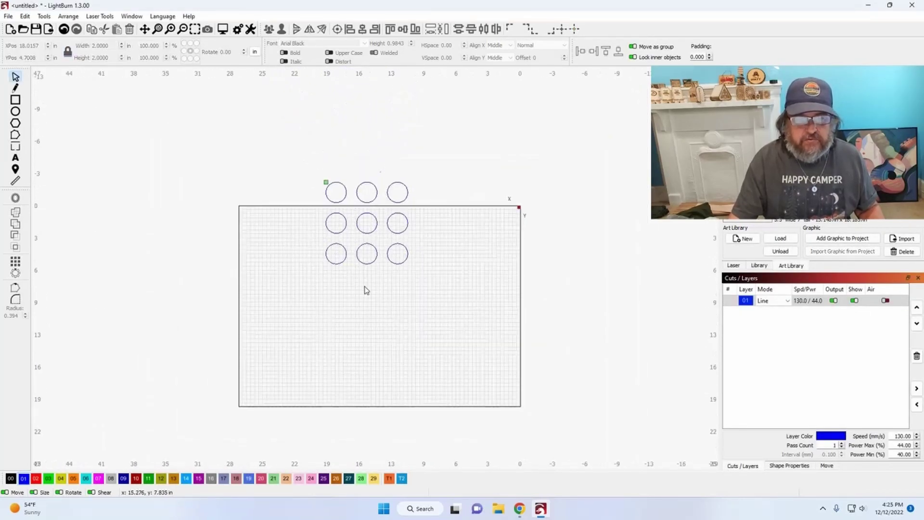
left_click_drag(302, 171, 427, 279)
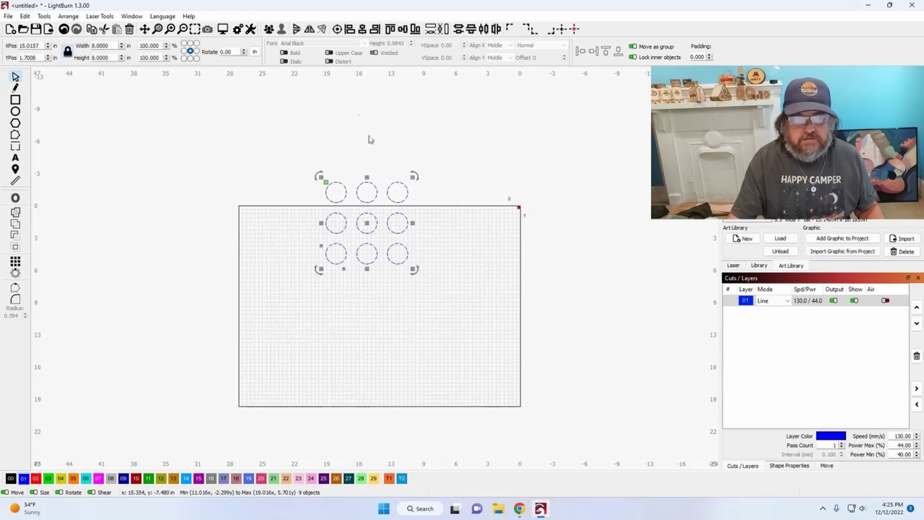
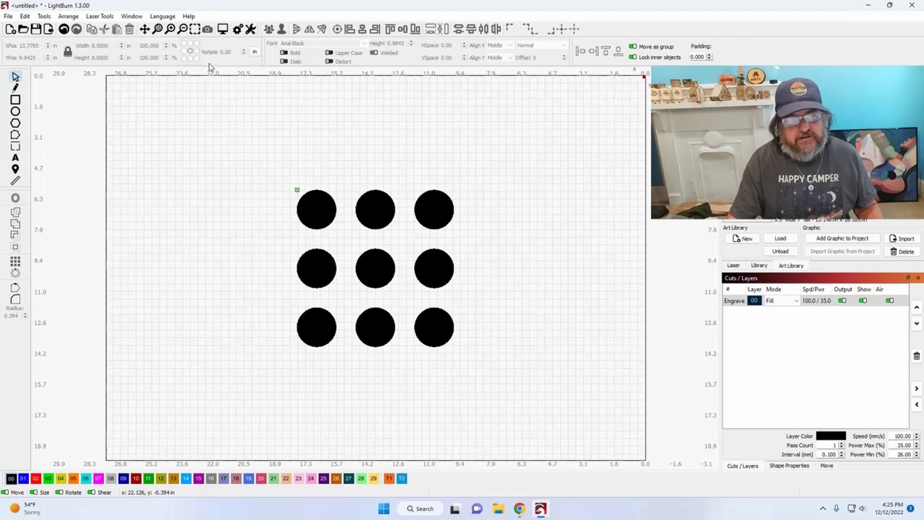
left_click(308, 215)
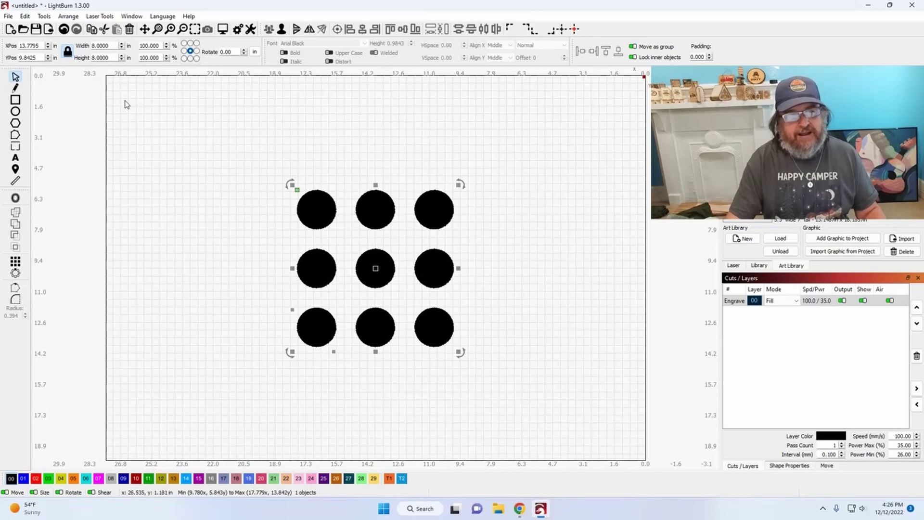
Draw a square about 5.5 in wide beside the circle array and assign it to blue layer 01.
left_click(16, 101)
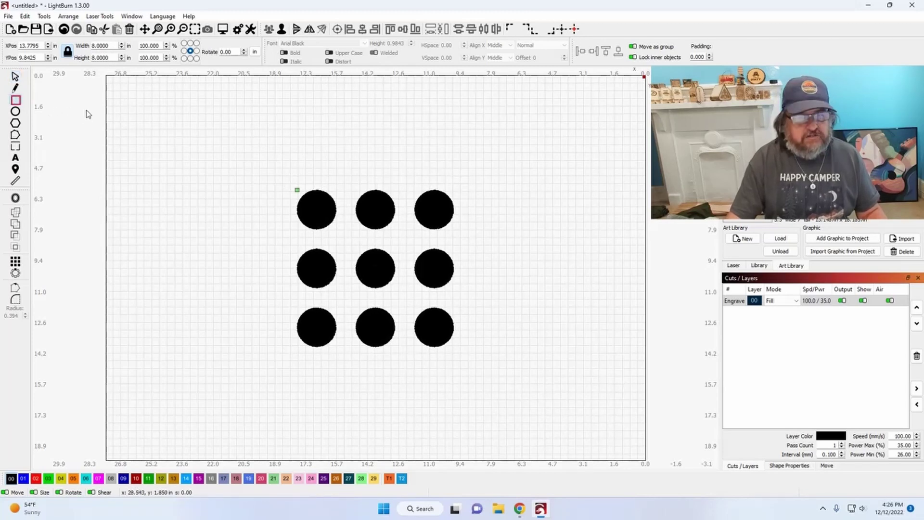
left_click_drag(149, 112, 257, 219)
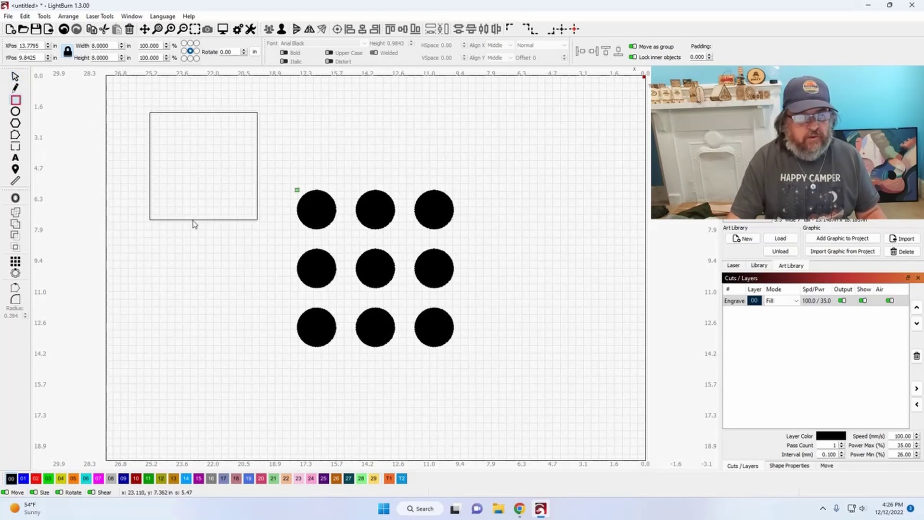
left_click(24, 478)
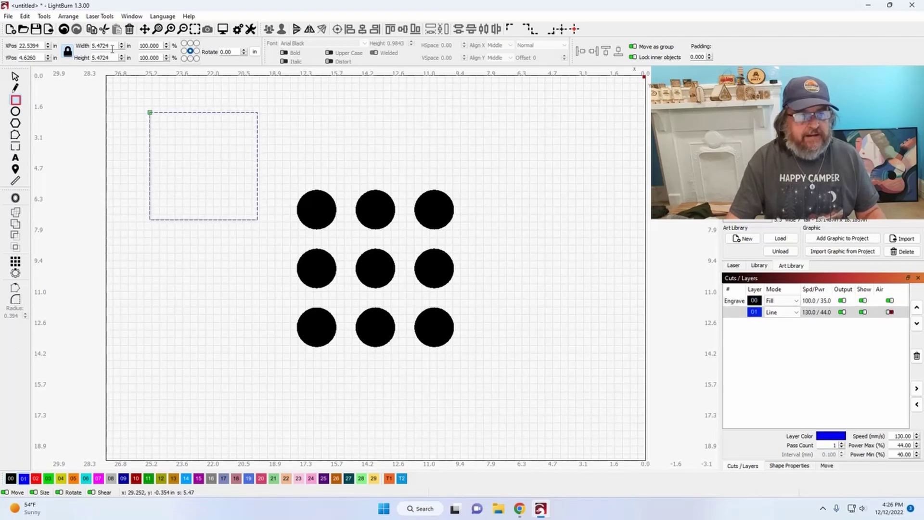
Set the square's width and height to 8 in with the proportions locked.
left_click_drag(113, 45, 59, 47)
type("8")
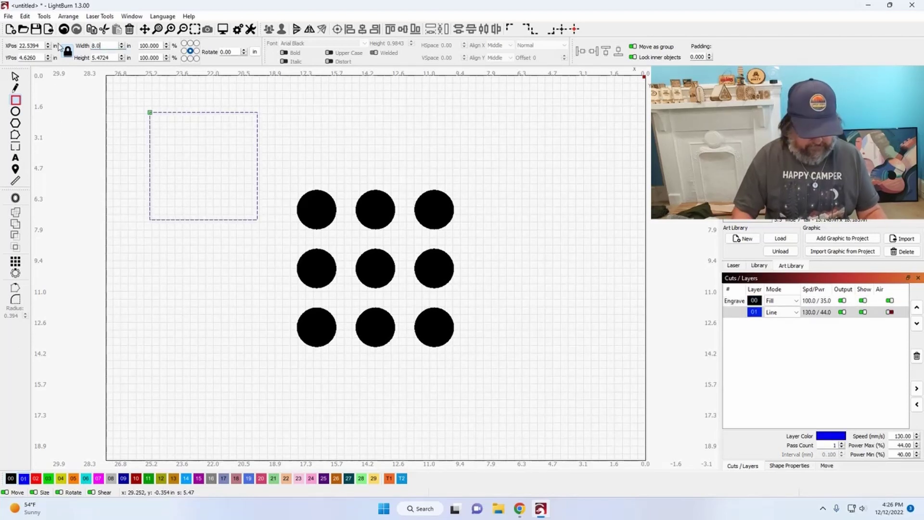
key("Tab")
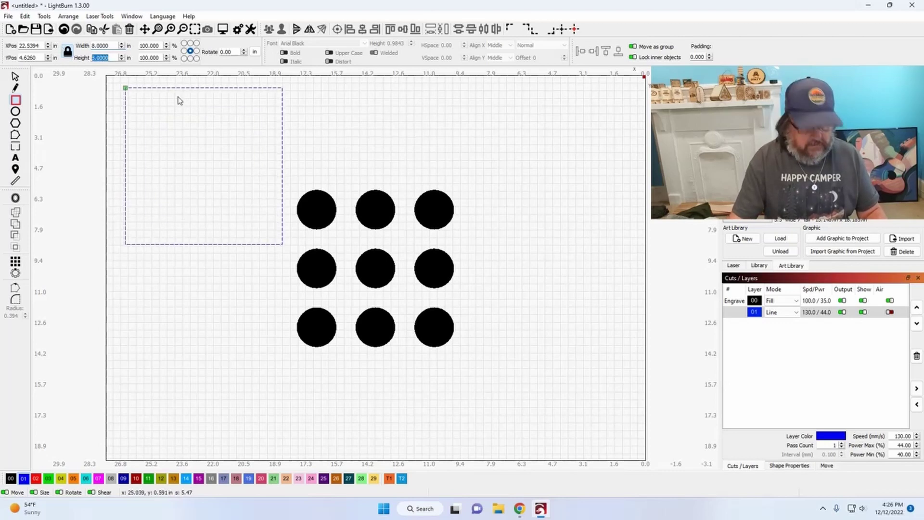
Select the square together with the circle group and align their centres.
left_click(383, 268)
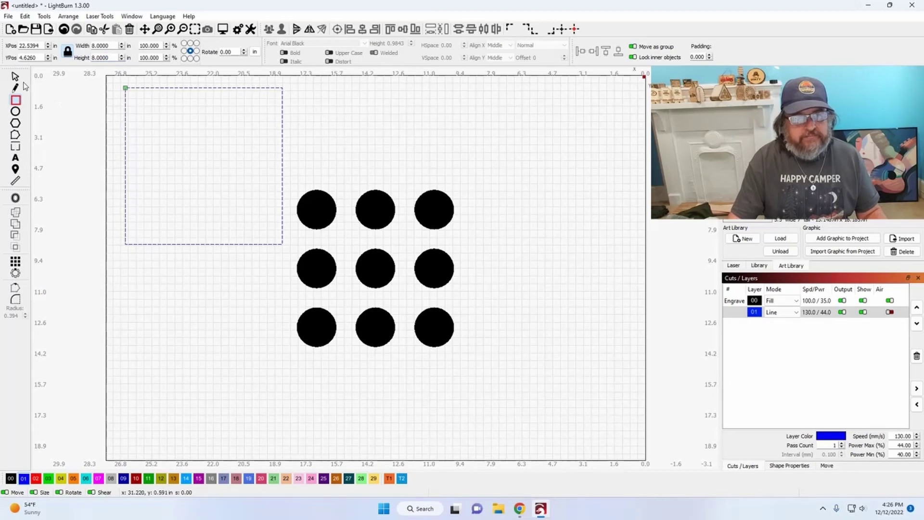
left_click(15, 77)
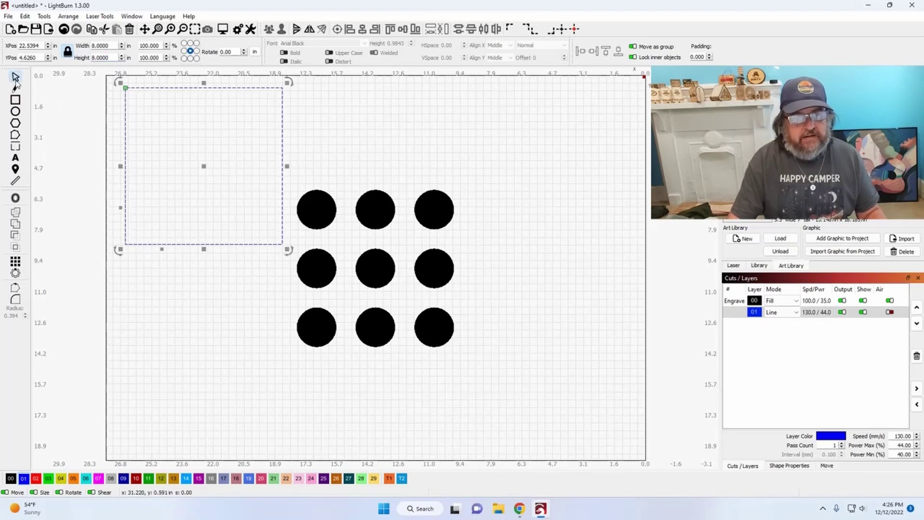
left_click(375, 251, "shift")
left_click(337, 29)
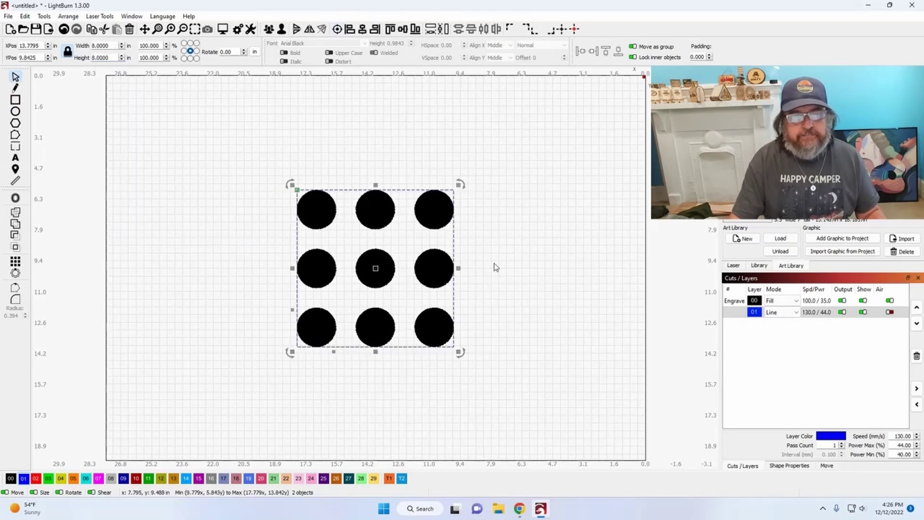
left_click(528, 279)
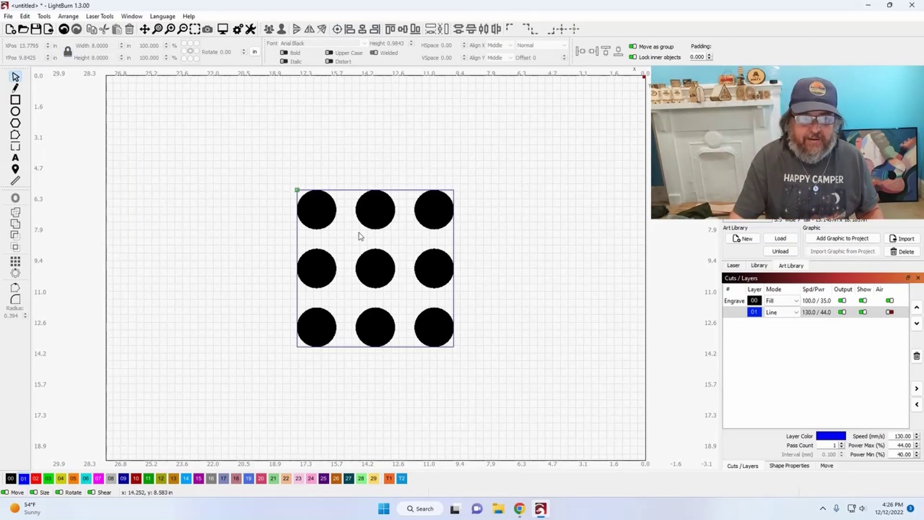
Try resizing the square to 4 in about its centre anchor, and undo the resize.
left_click(348, 190)
left_click(349, 190)
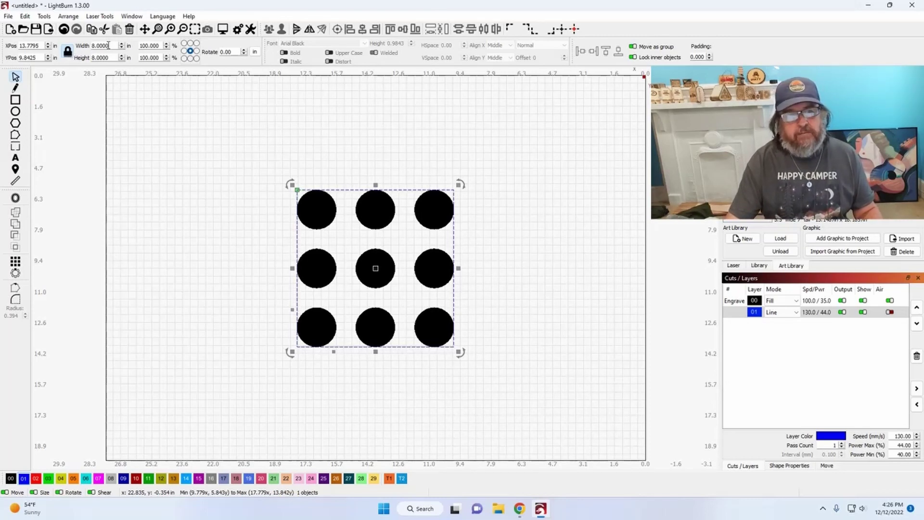
left_click_drag(108, 46, 83, 50)
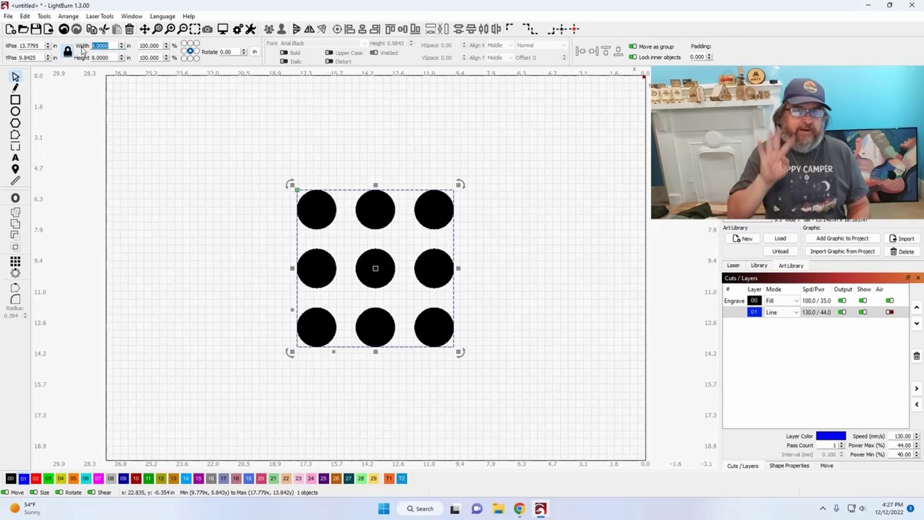
type("4.0")
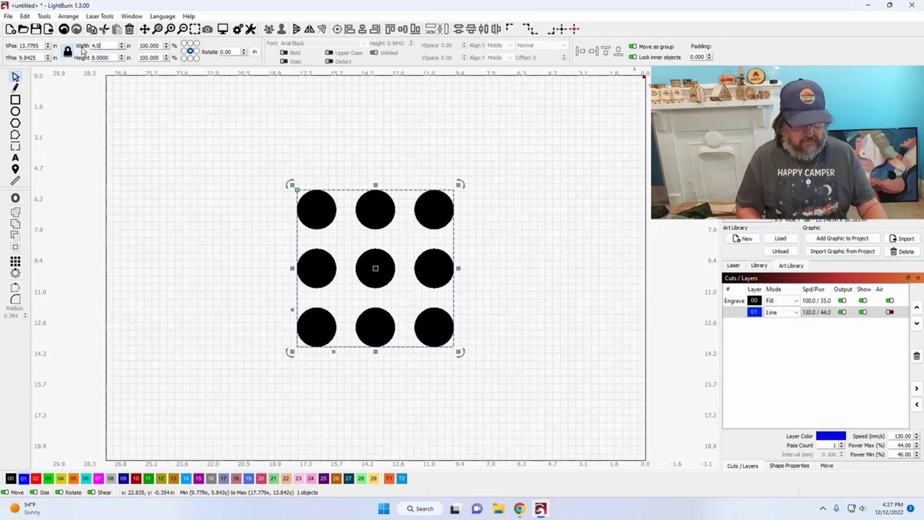
key("Tab")
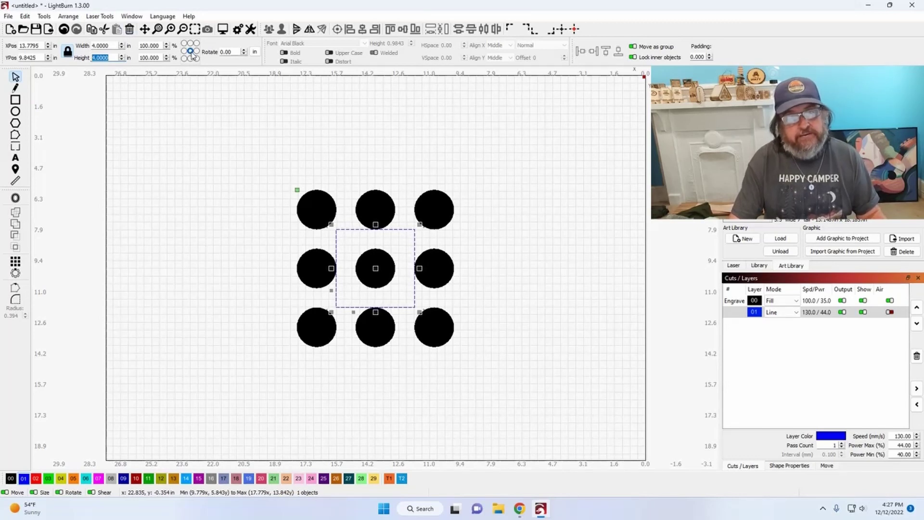
left_click(64, 30)
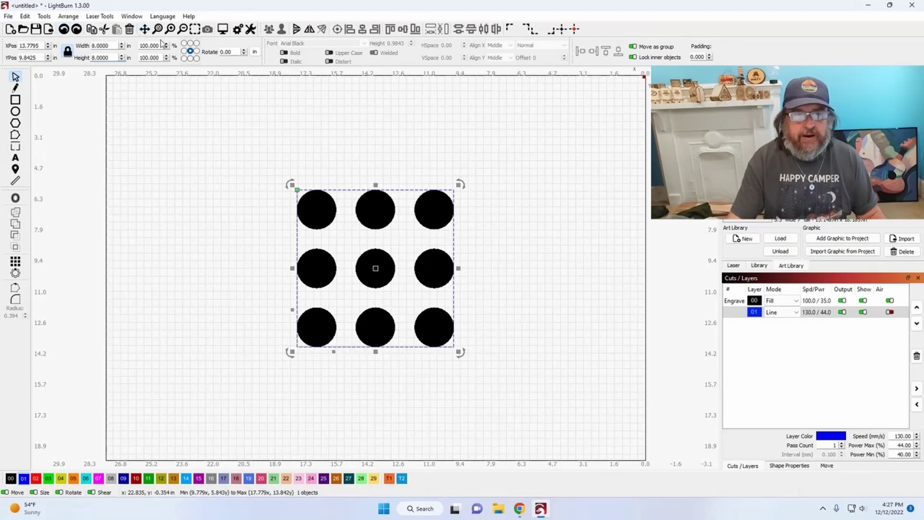
Set the square's reference point to its top-left corner and set its width and height to 4 in.
left_click(184, 43)
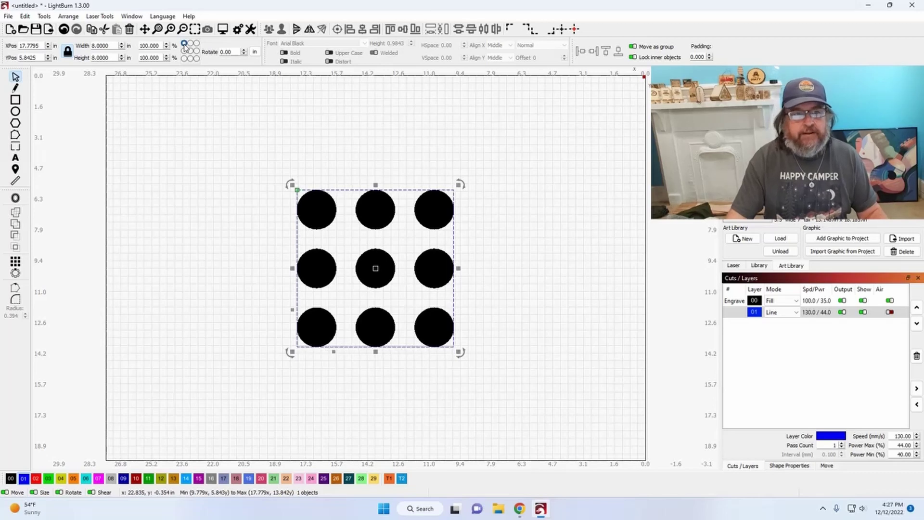
left_click_drag(111, 46, 16, 38)
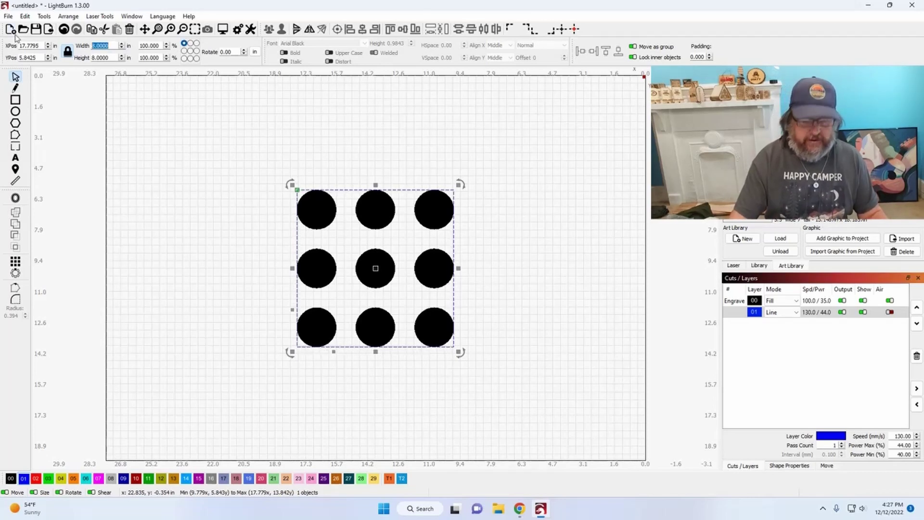
type("4")
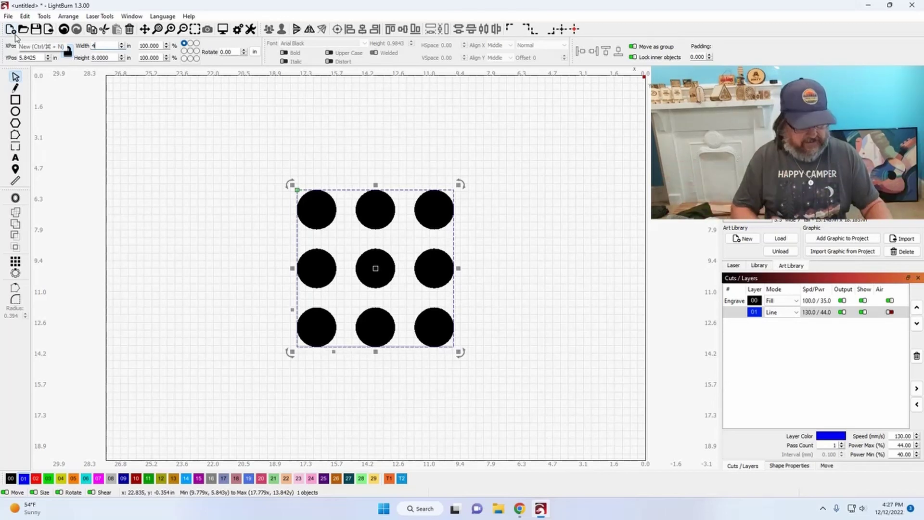
key("Tab")
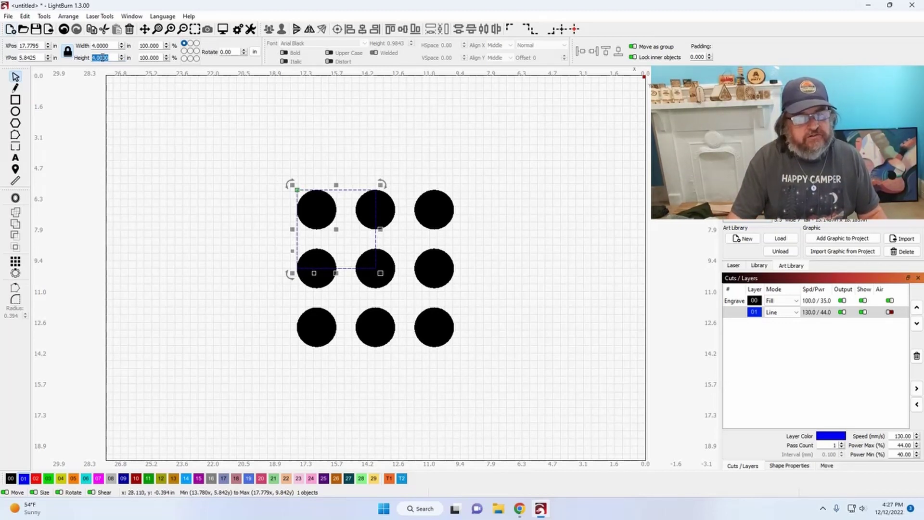
Set the square's height back to 8 in with the proportions locked.
type("8")
key("Return")
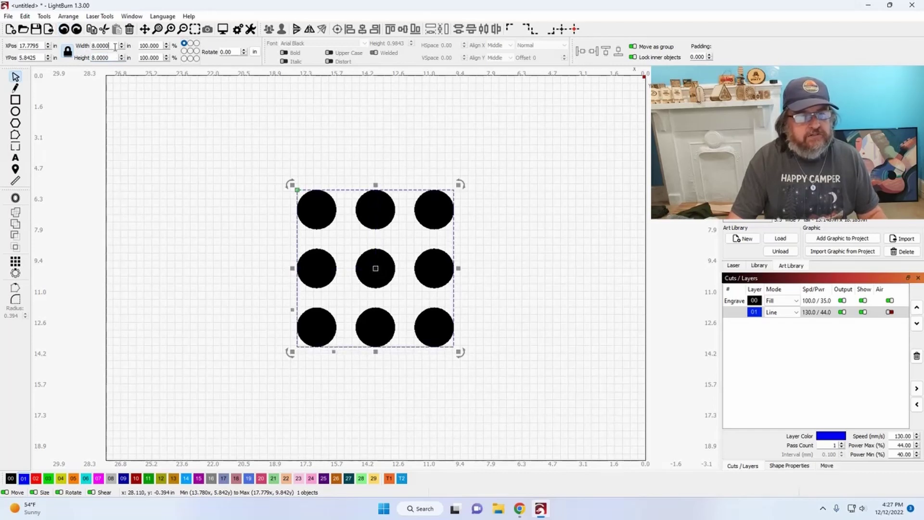
Try resizing the square to 2 in wide about its top-left anchor with proportions locked, and undo the resize.
double_click(115, 47)
type("2.0")
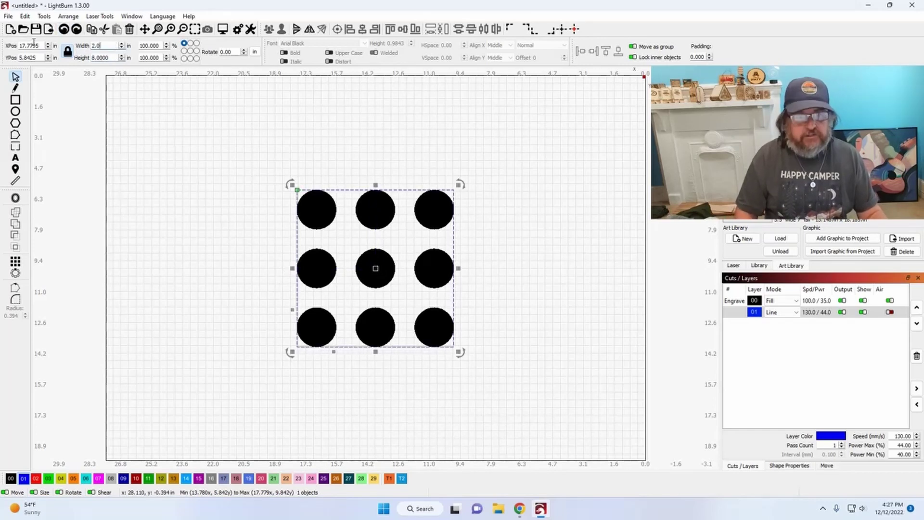
key("Tab")
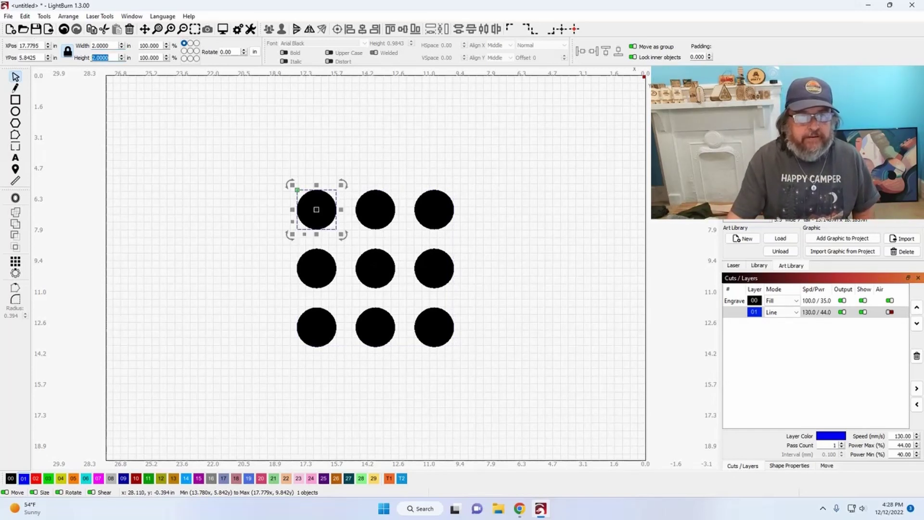
left_click(64, 29)
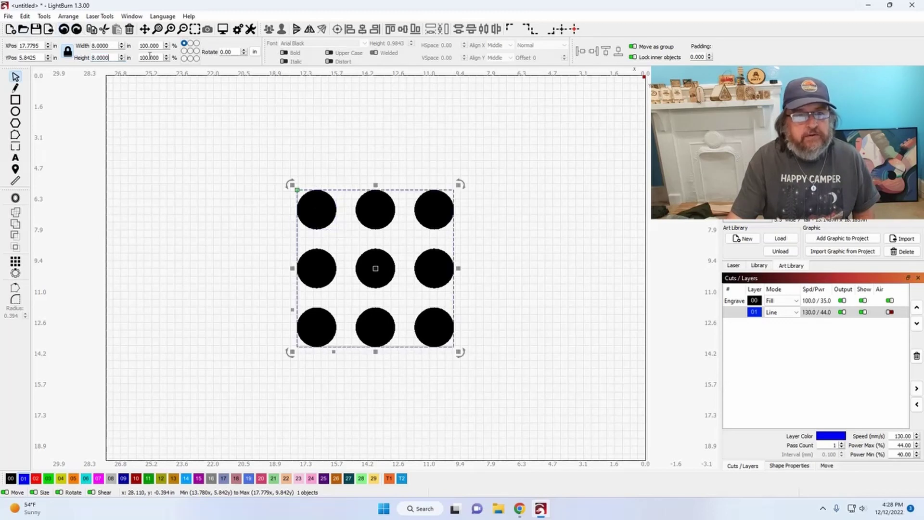
Set the square's reference point to its middle-right anchor and set its width to 2 in with proportions locked.
left_click(197, 52)
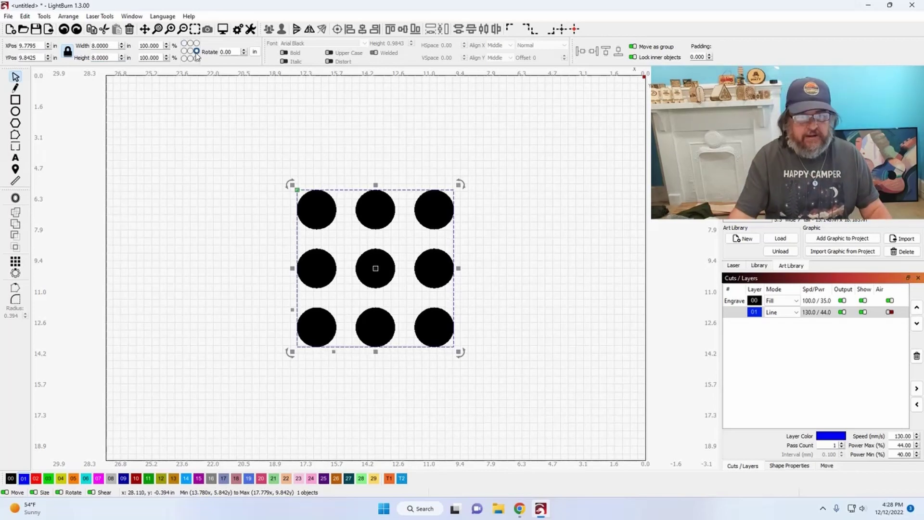
double_click(111, 46)
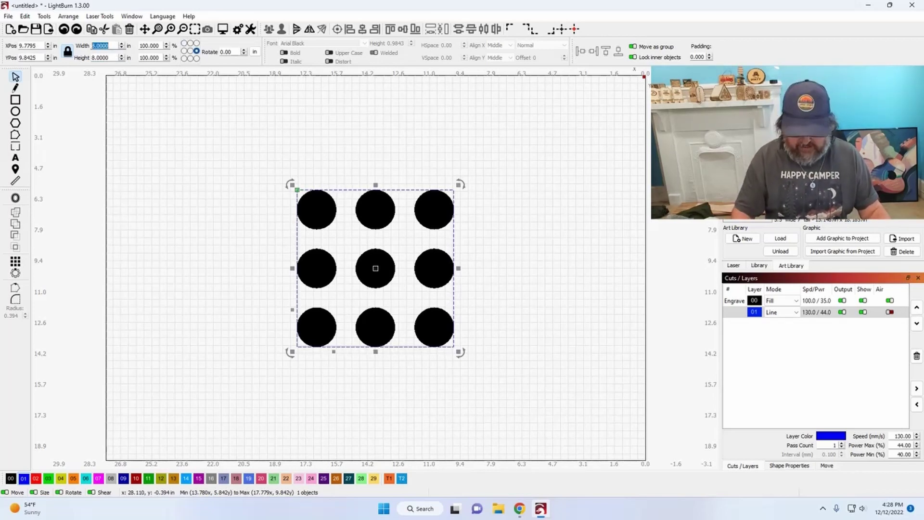
type("2.0")
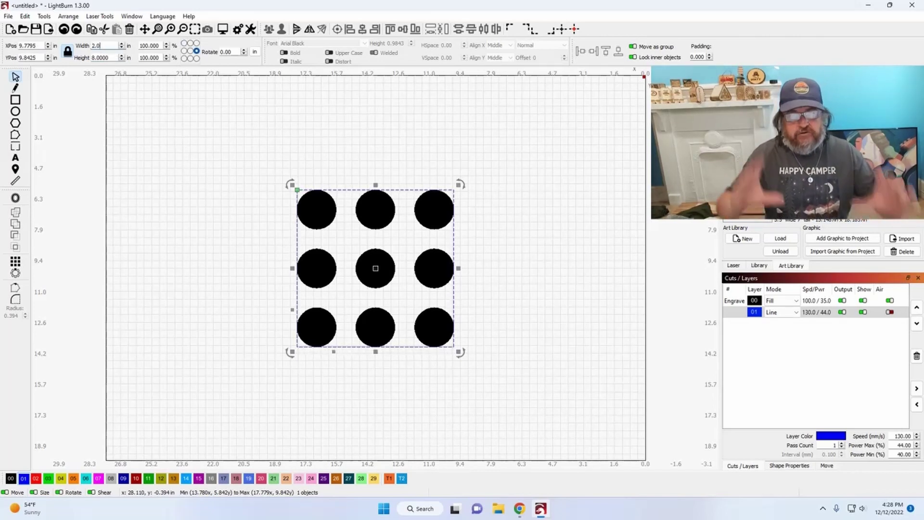
key("Tab")
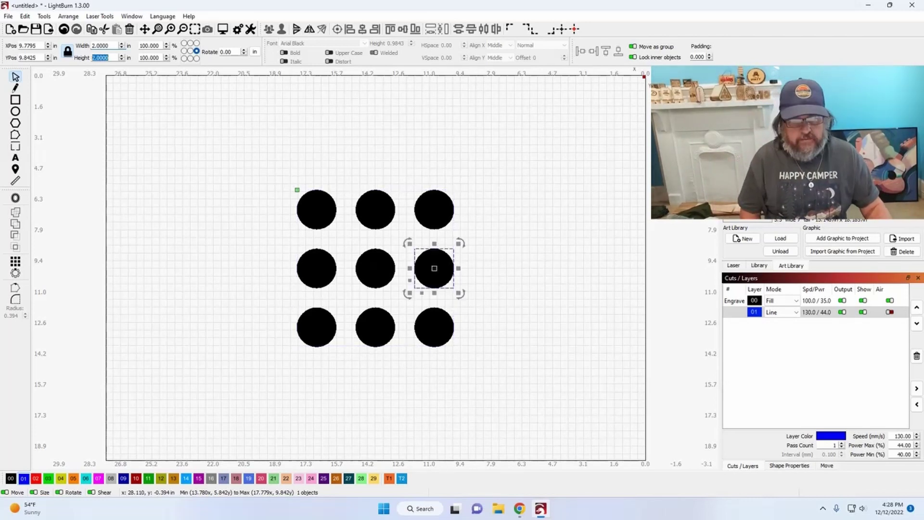